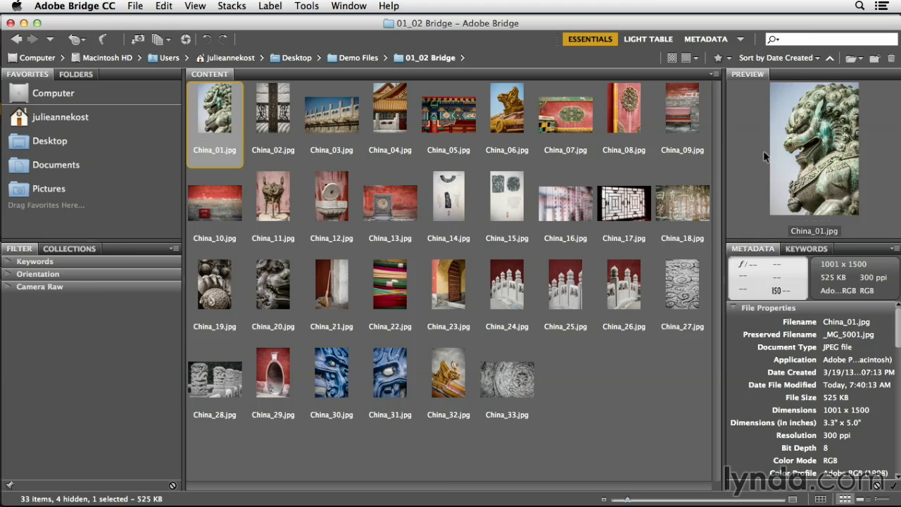
# Collapse the Preview panel and the File Properties section, and expand the IPTC Core metadata section to show its copyright fields.
pyautogui.doubleClick(758, 74)
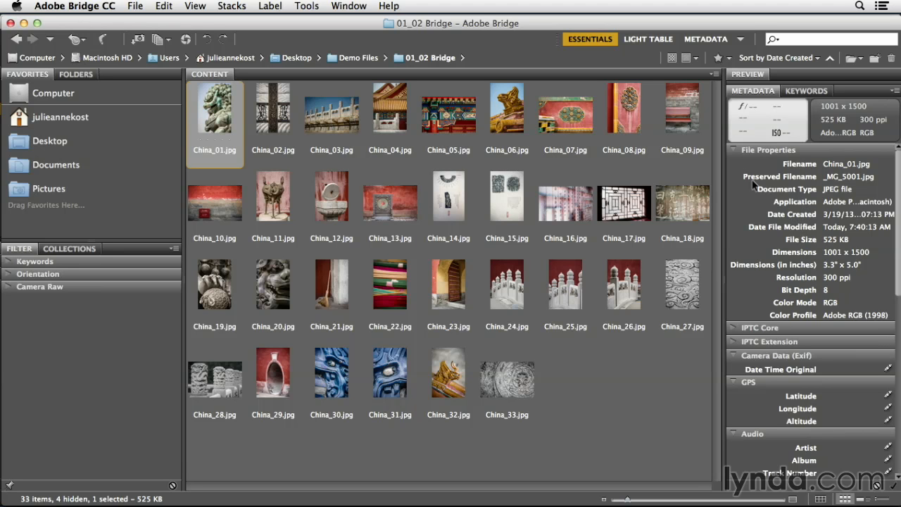
pyautogui.click(735, 151)
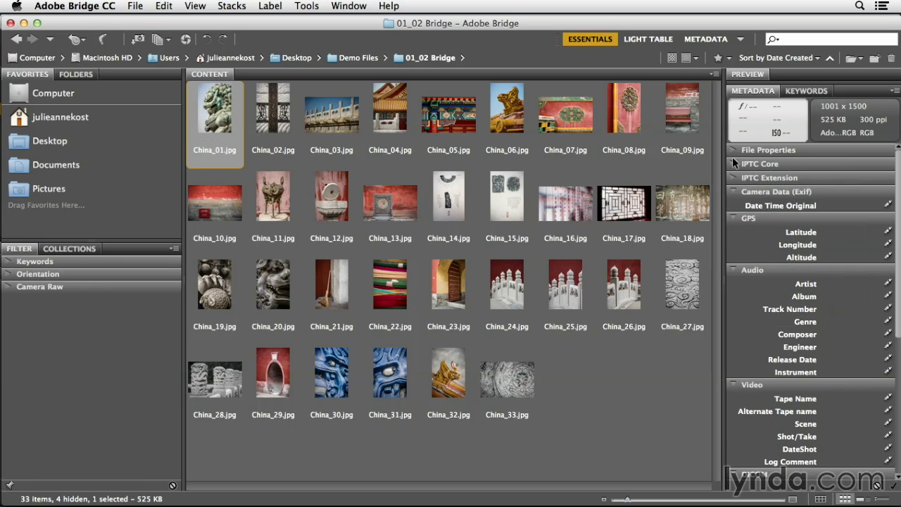
pyautogui.click(733, 164)
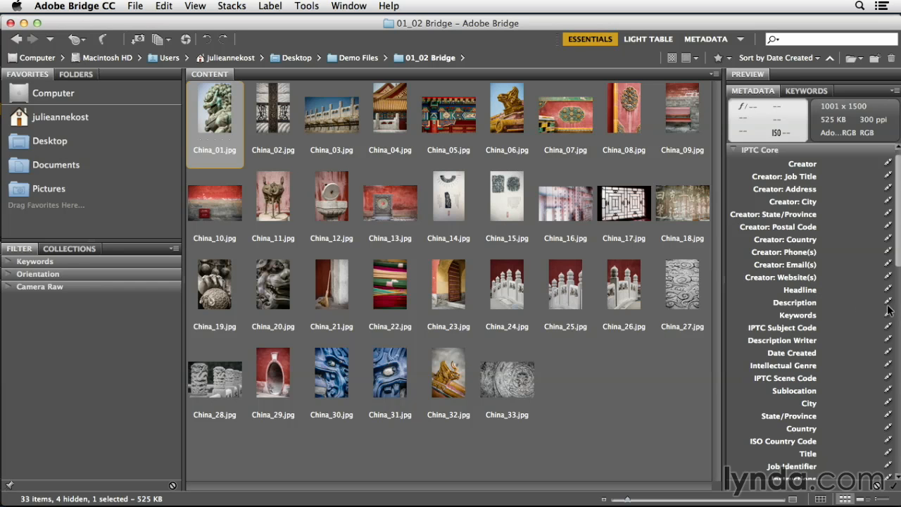
pyautogui.scroll(-5, 849, 376)
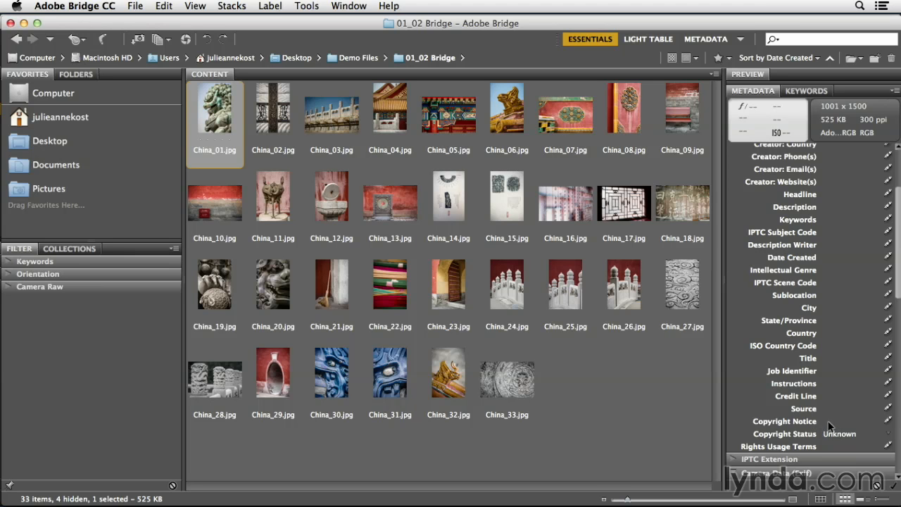
pyautogui.click(827, 421)
pyautogui.press('Escape')
# Start a new metadata template and name it with a © symbol followed by the author's name.
pyautogui.click(307, 5)
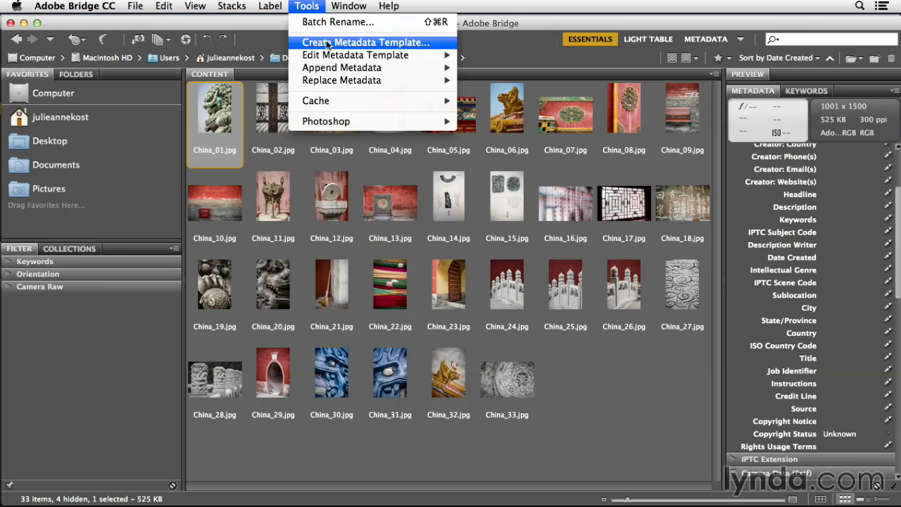
pyautogui.click(427, 44)
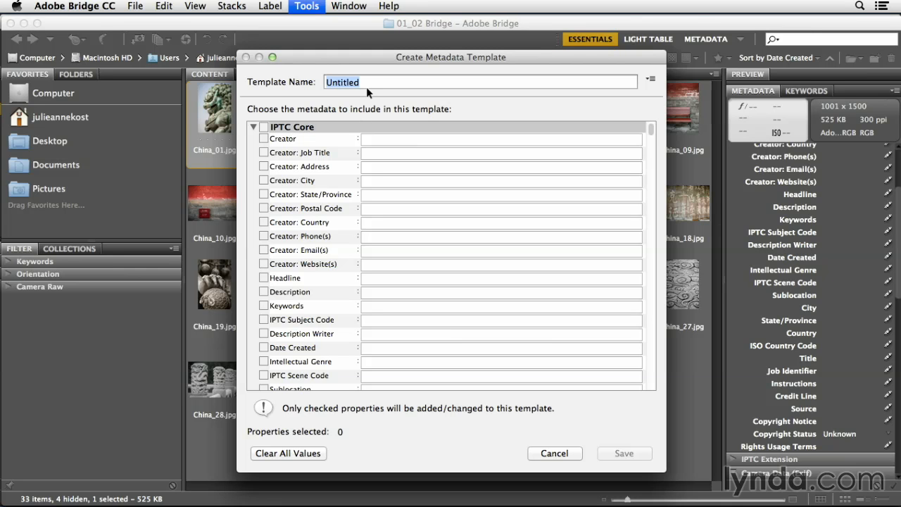
pyautogui.write('© Julieanne Kost')
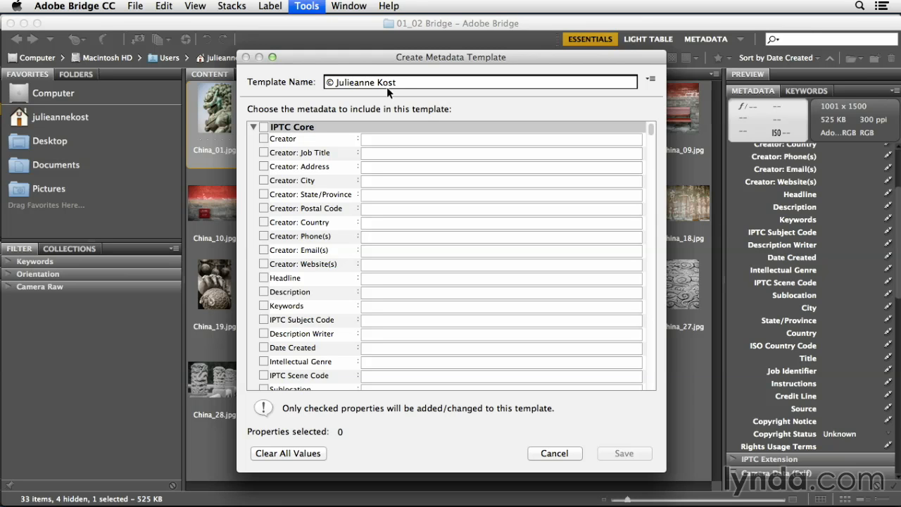
# Copy the template name into the Copyright Notice field and set Copyright Status to Copyrighted.
pyautogui.moveTo(397, 83); pyautogui.dragTo(337, 83)
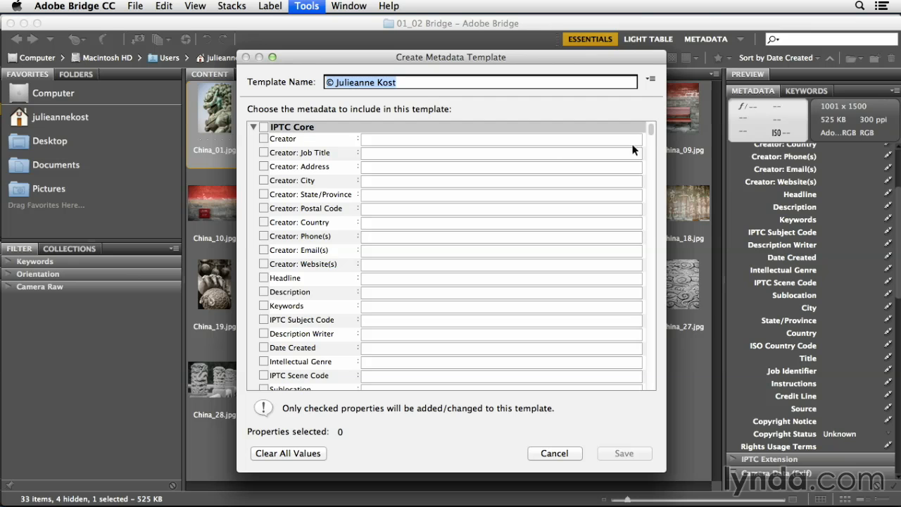
pyautogui.moveTo(651, 129); pyautogui.dragTo(647, 203)
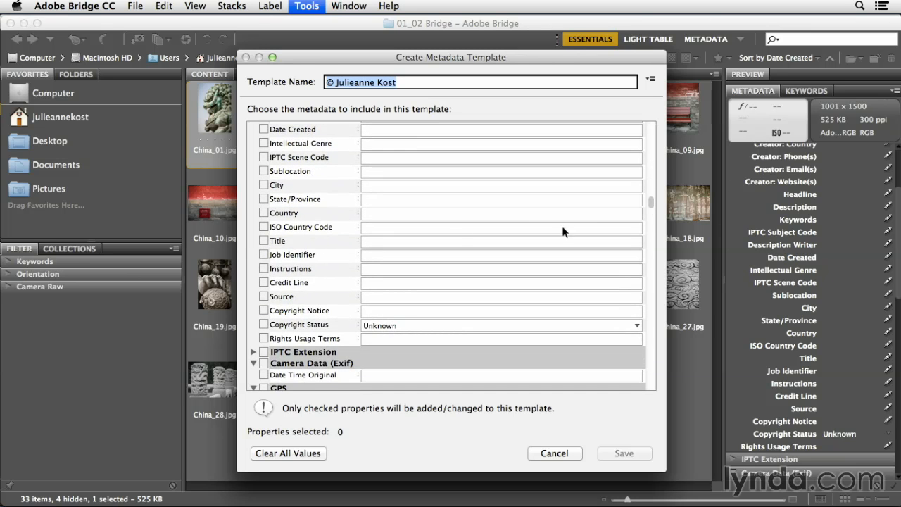
pyautogui.click(375, 311)
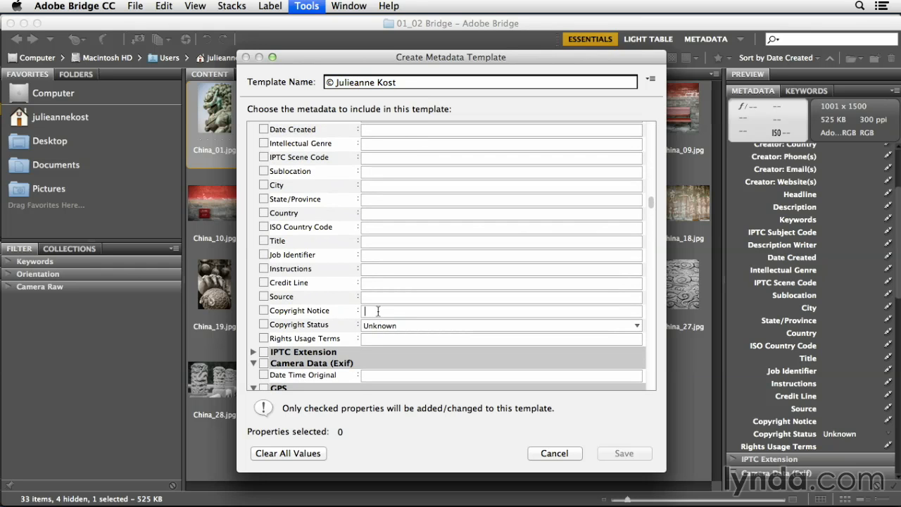
pyautogui.write('© Julieanne Kost')
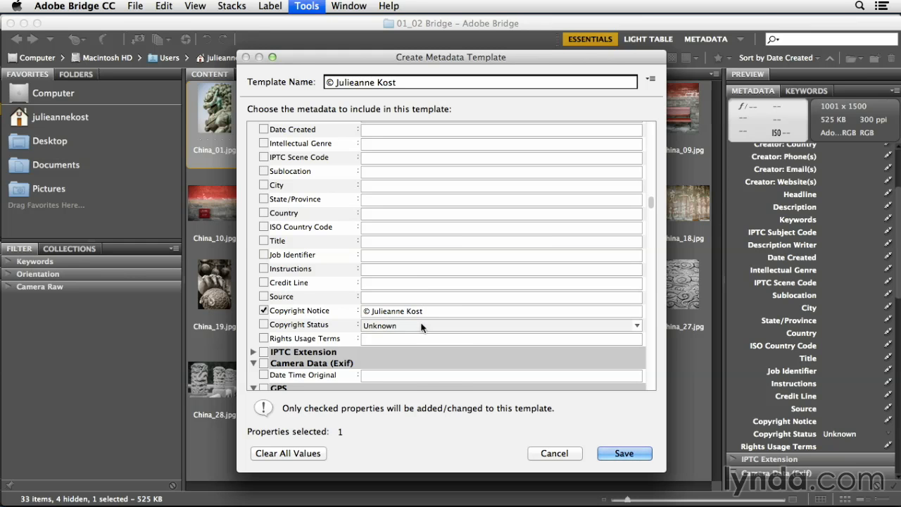
pyautogui.click(421, 325)
pyautogui.click(425, 339)
# Fill in the creator's city, state/province and postal code fields in the template.
pyautogui.scroll(10, 405, 364)
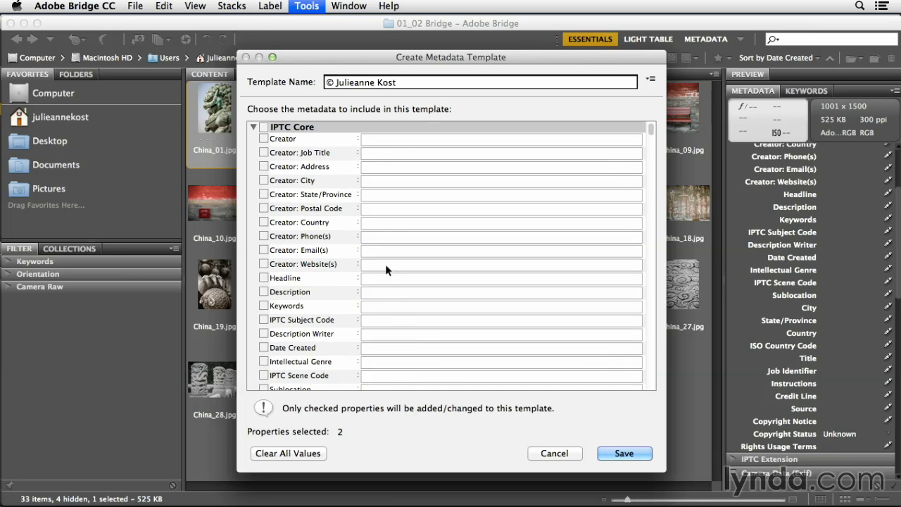
pyautogui.click(383, 181)
pyautogui.write('San Jose')
pyautogui.press('Tab')
pyautogui.write('CA')
pyautogui.press('Tab')
pyautogui.write('95110')
# Enter the creator's website address and save the metadata template.
pyautogui.click(388, 264)
pyautogui.write('w')
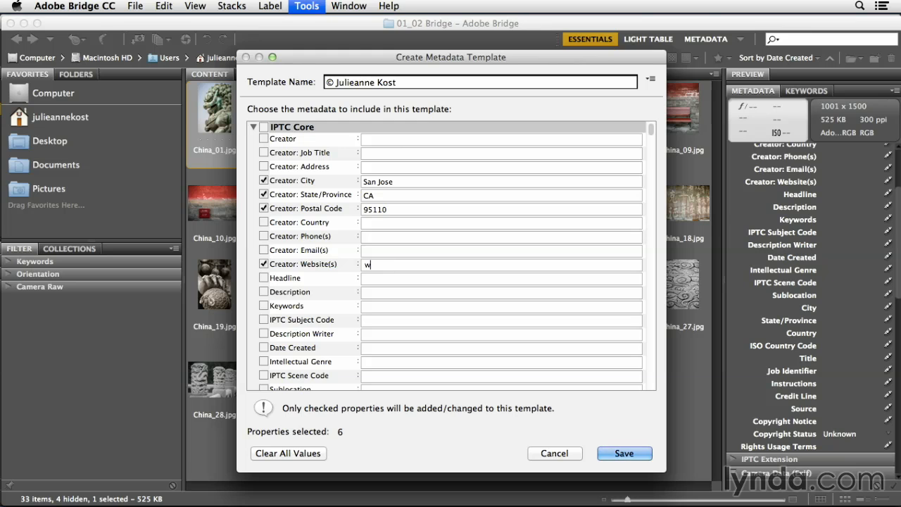
pyautogui.write('www.jkost.com')
pyautogui.click(624, 453)
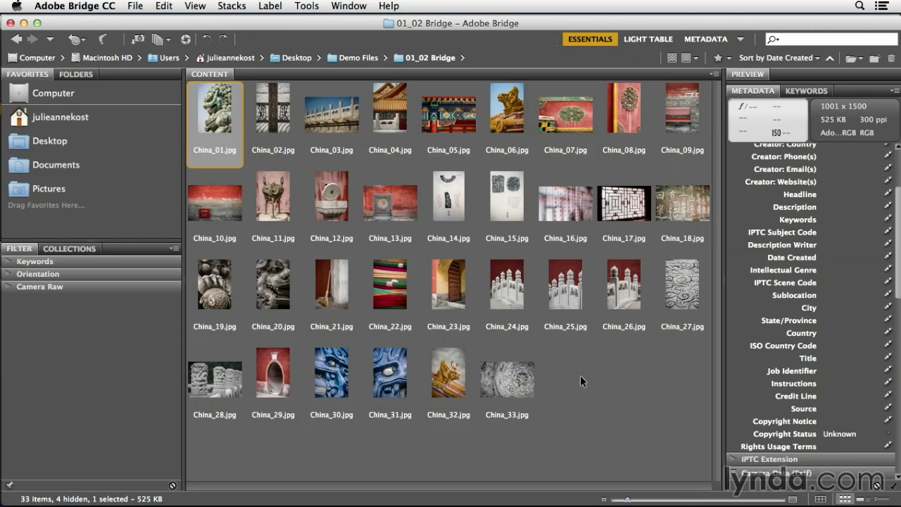
# Select all images in the folder and append the new copyright metadata template to them.
pyautogui.hotkey('ctrl', 'a')
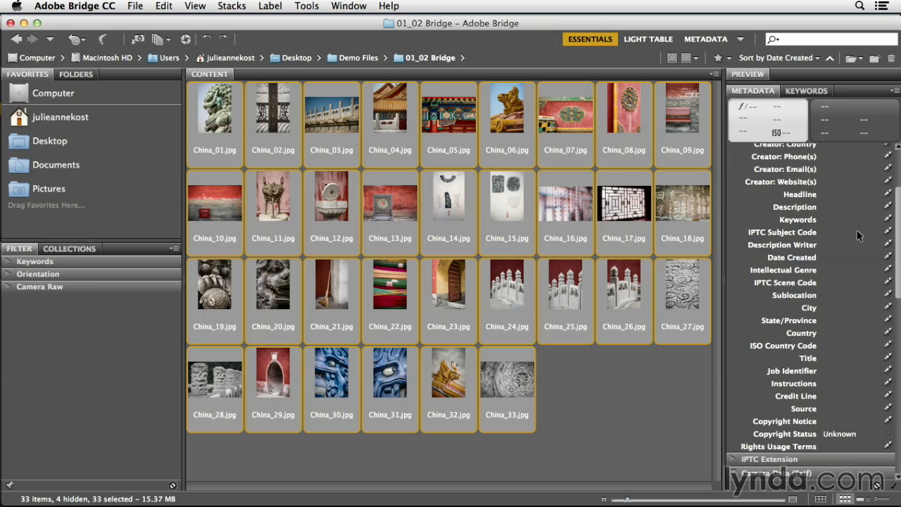
pyautogui.scroll(5, 856, 225)
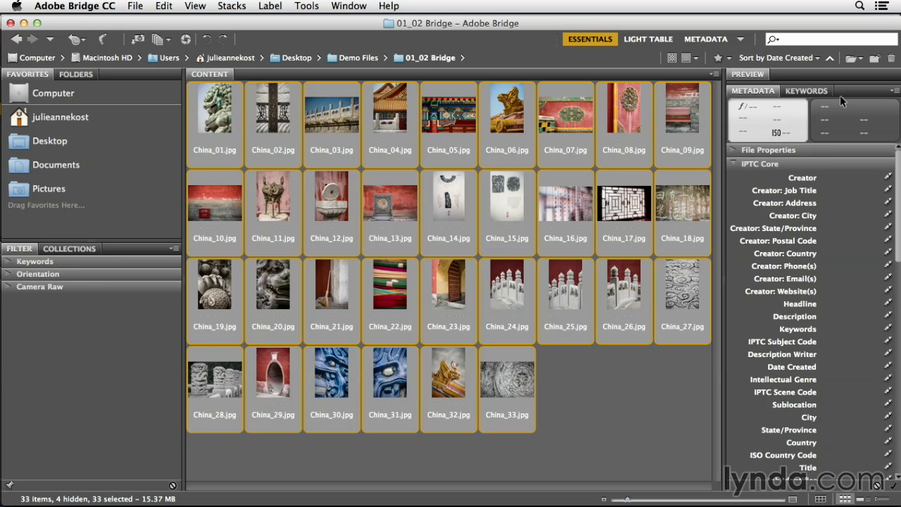
pyautogui.click(895, 91)
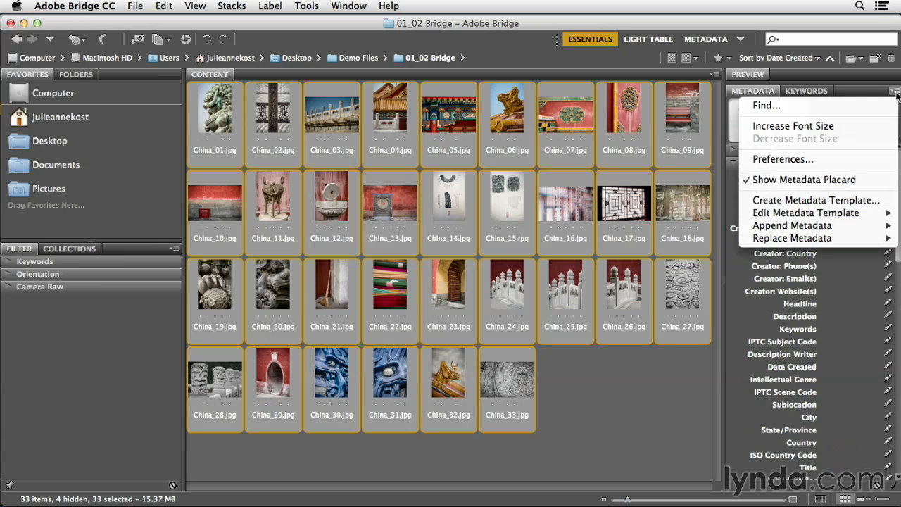
pyautogui.moveTo(845, 230)
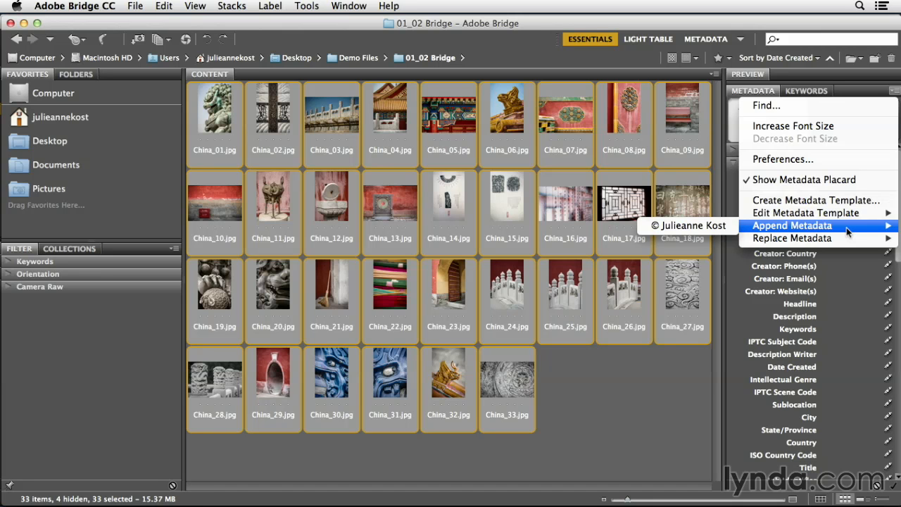
pyautogui.moveTo(850, 242)
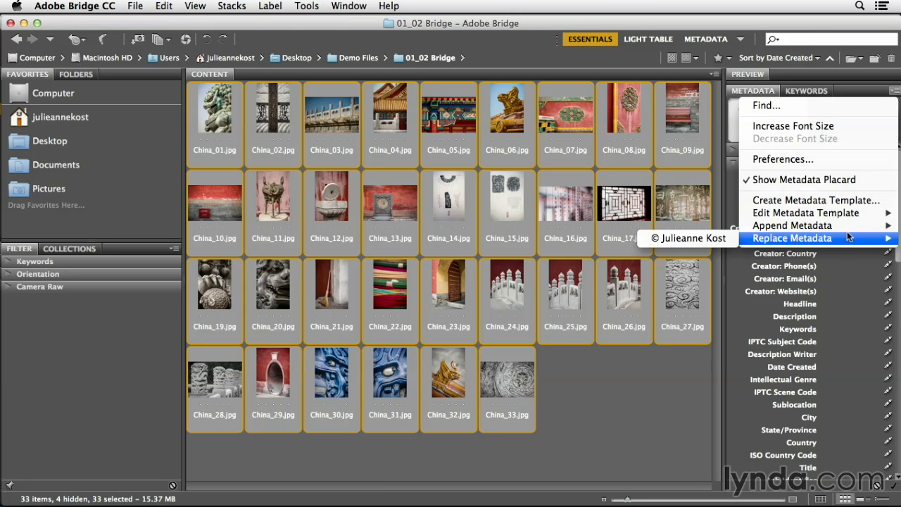
pyautogui.moveTo(849, 224)
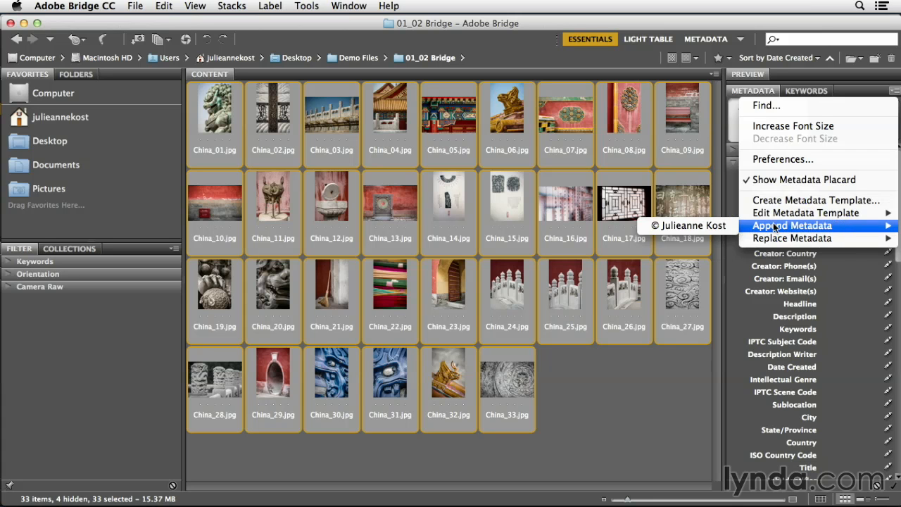
pyautogui.click(695, 226)
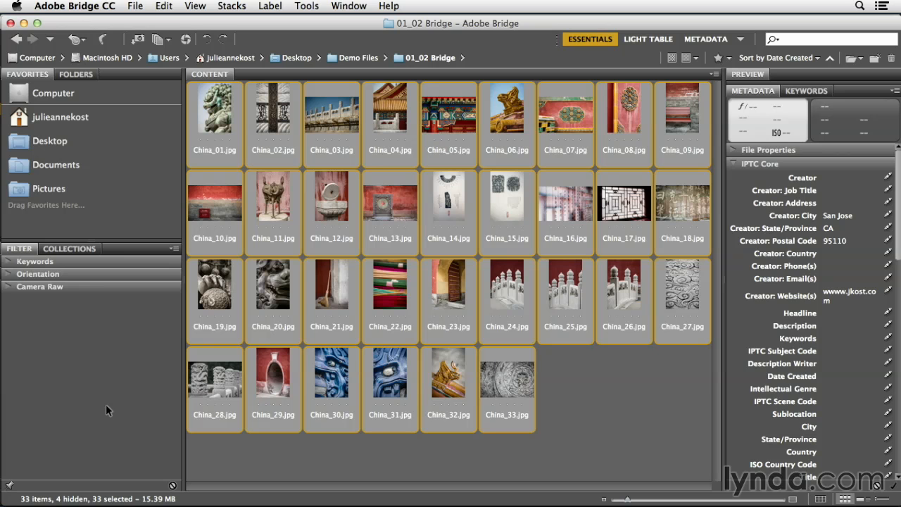
# Select China_01.jpg and review its IPTC Core creator and copyright metadata.
pyautogui.click(214, 123)
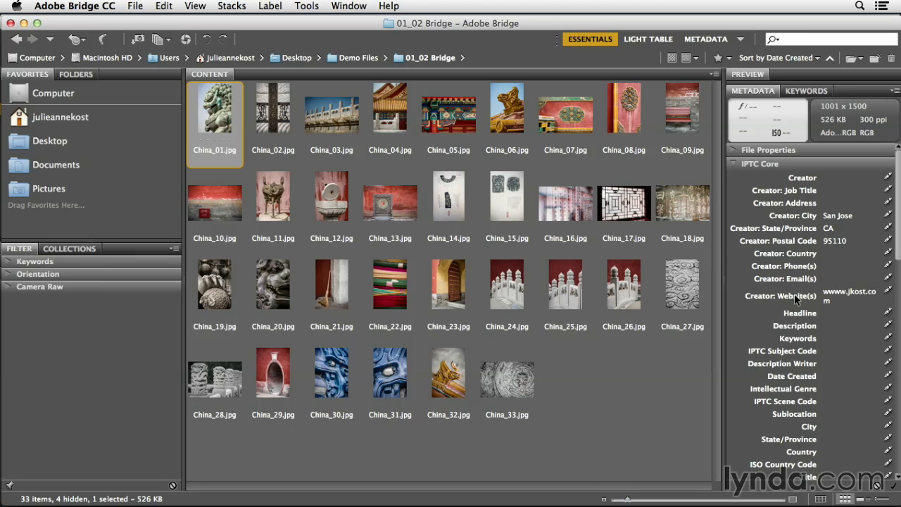
pyautogui.scroll(-10, 795, 295)
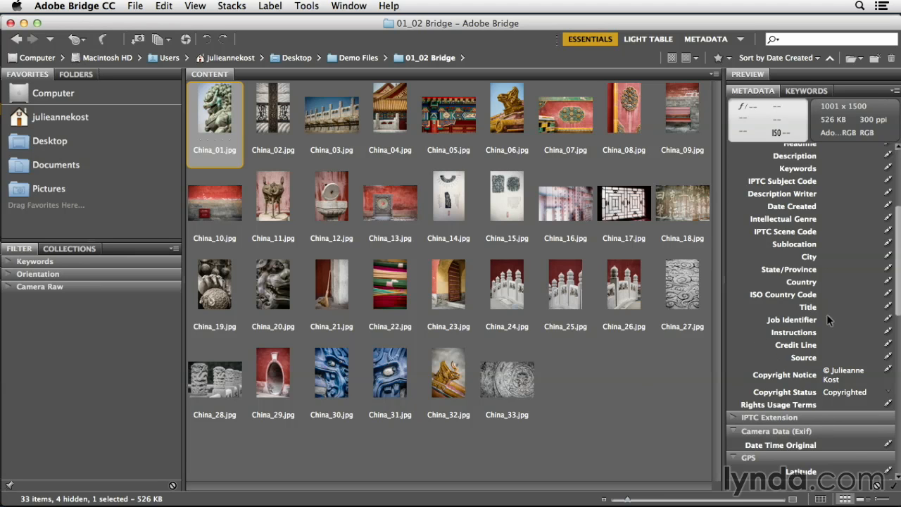
# Browse the Append Metadata and Replace Metadata submenus in the metadata panel menu and the Tools menu.
pyautogui.click(895, 91)
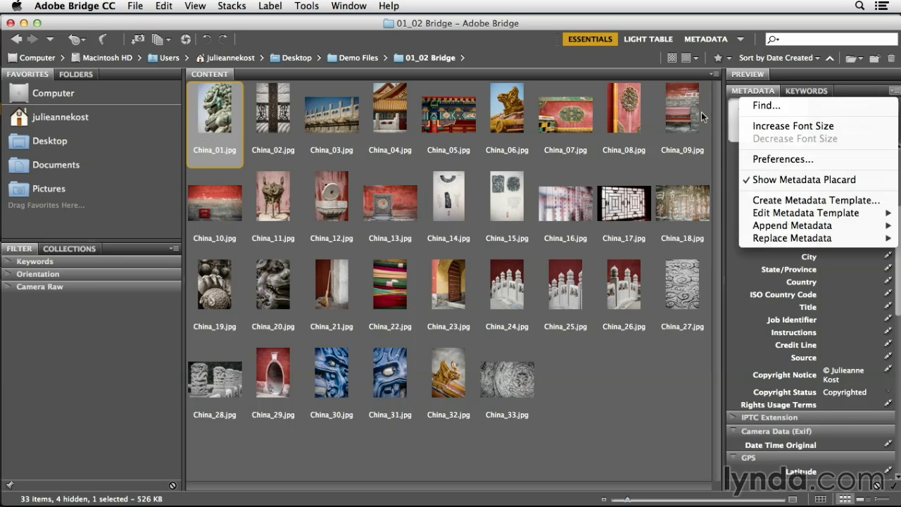
pyautogui.click(608, 113)
pyautogui.click(311, 7)
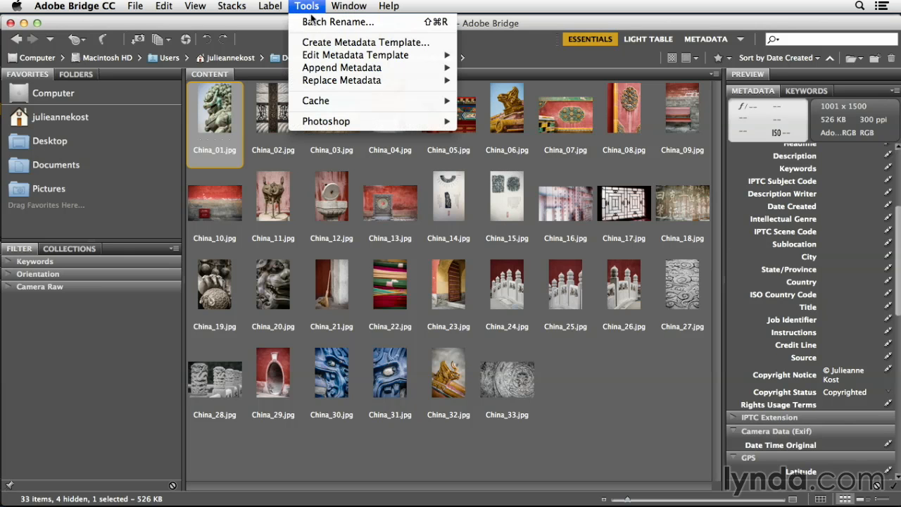
pyautogui.moveTo(366, 69)
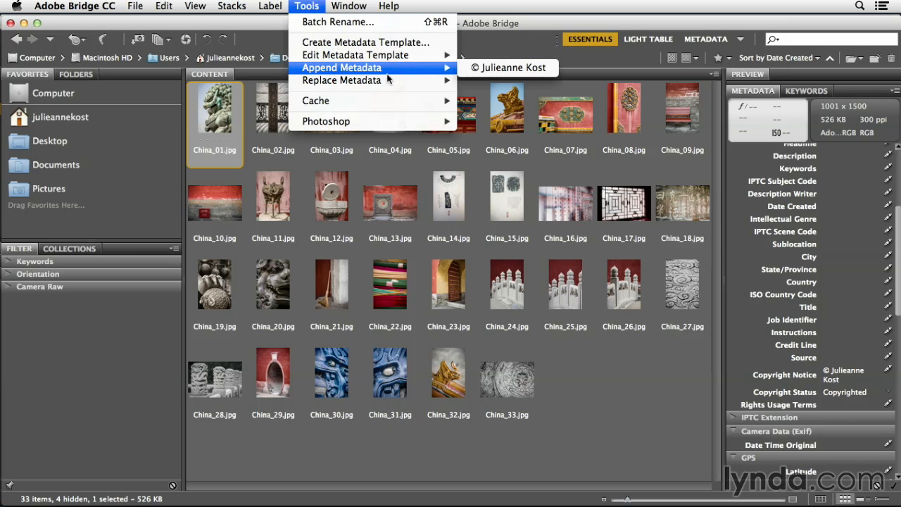
pyautogui.moveTo(387, 80)
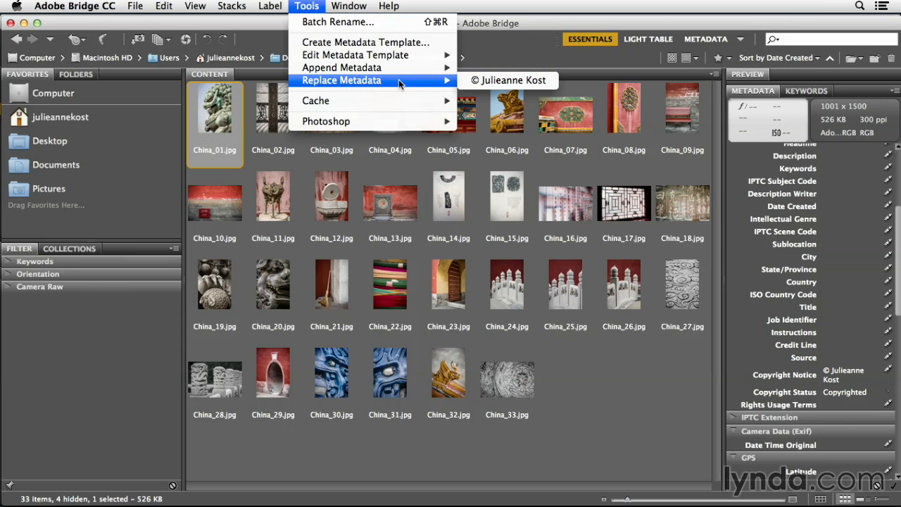
pyautogui.click(513, 143)
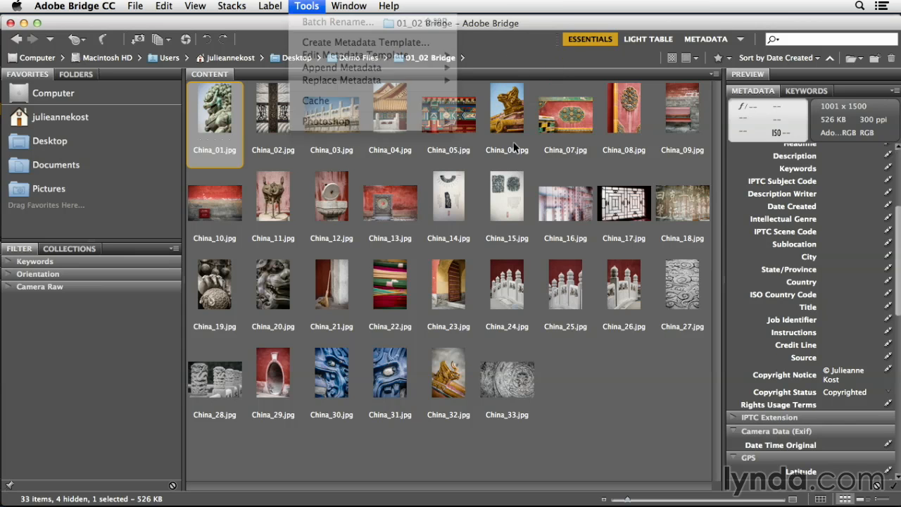